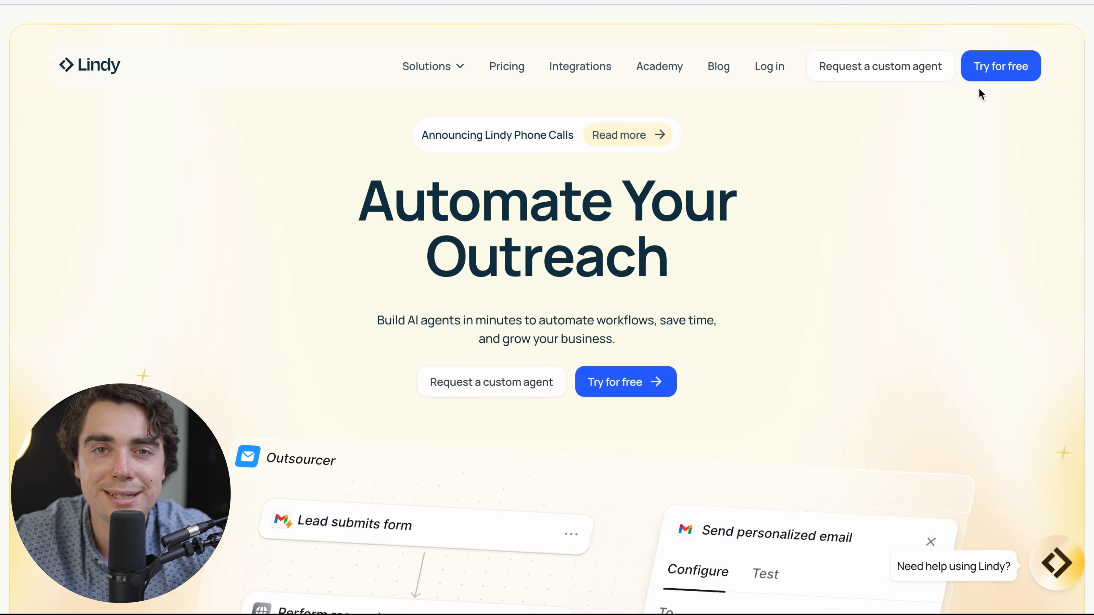
Sign up for a free Lindy account with a Google account and approve the sign-in
click(996, 75)
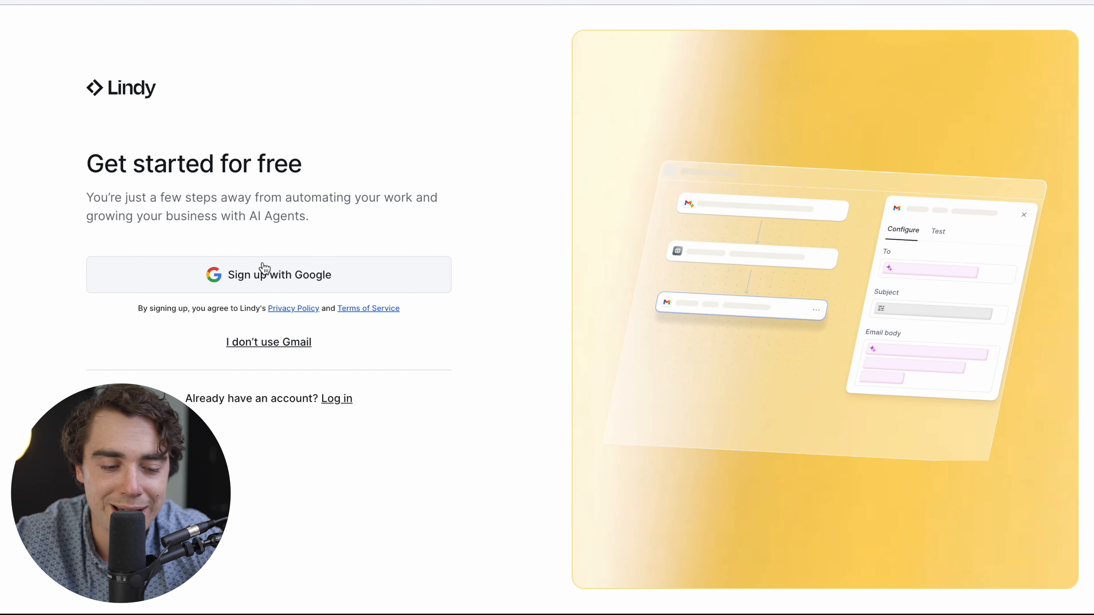
click(242, 279)
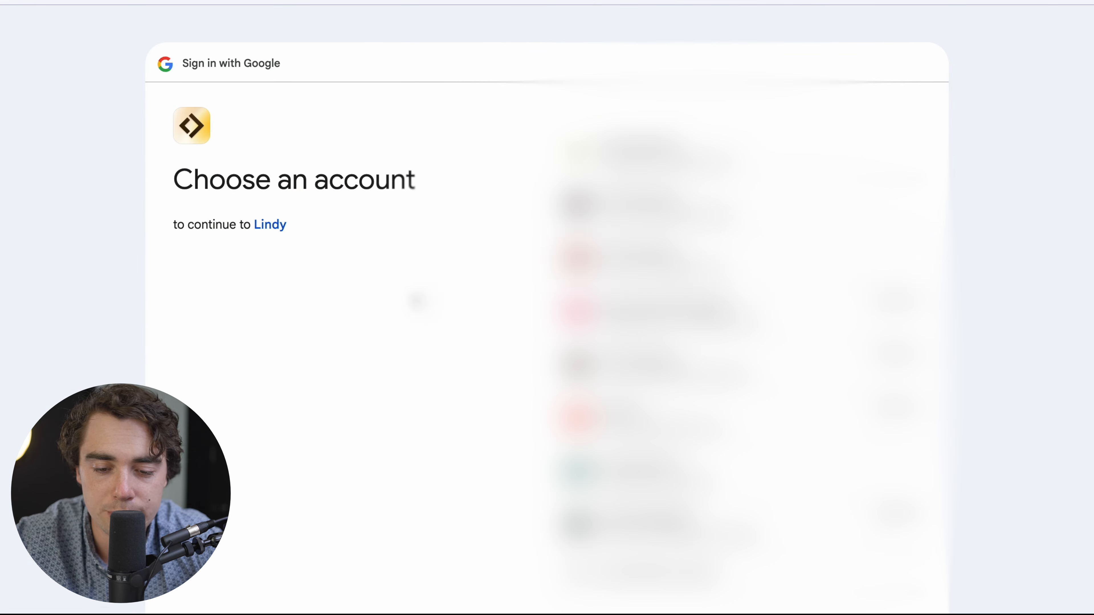
click(646, 259)
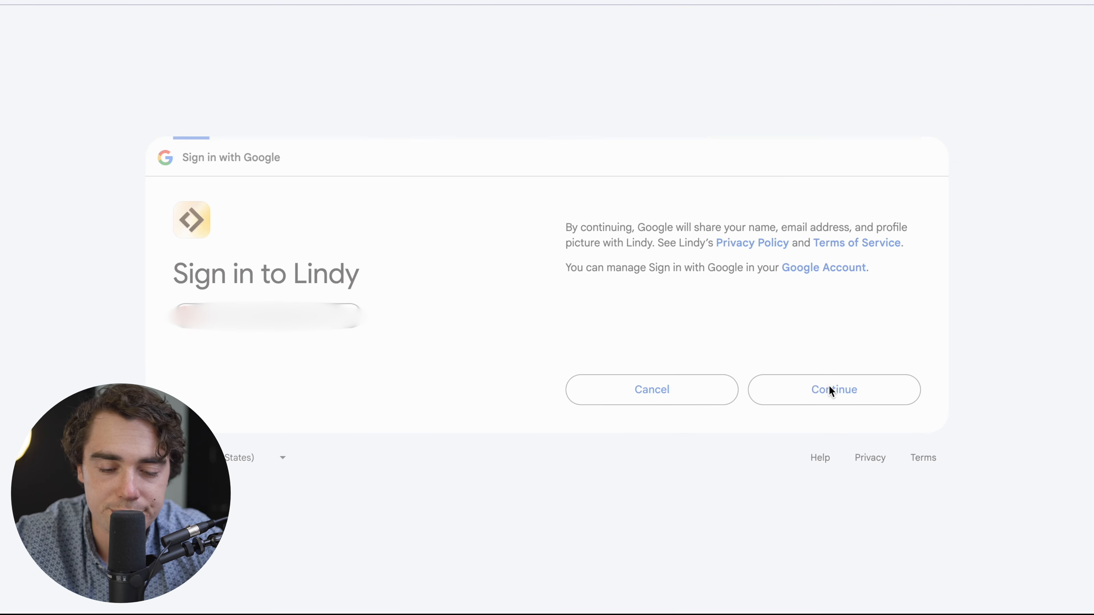
click(831, 391)
Complete the profile questions with job title Freelancer and main use-case Sales, answer the referral question, and continue
click(130, 276)
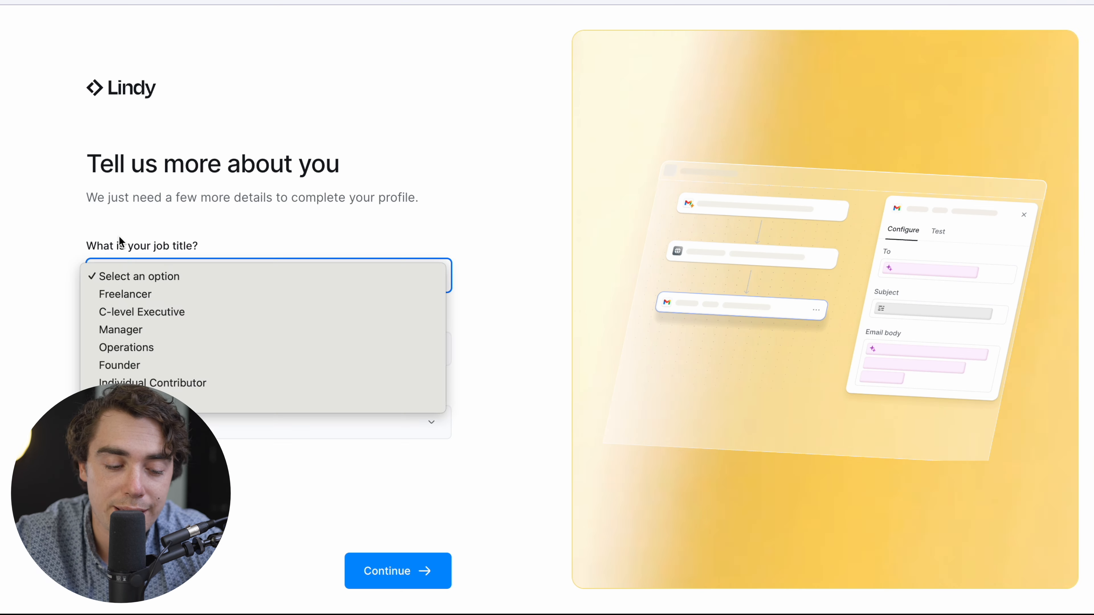
click(118, 237)
click(132, 264)
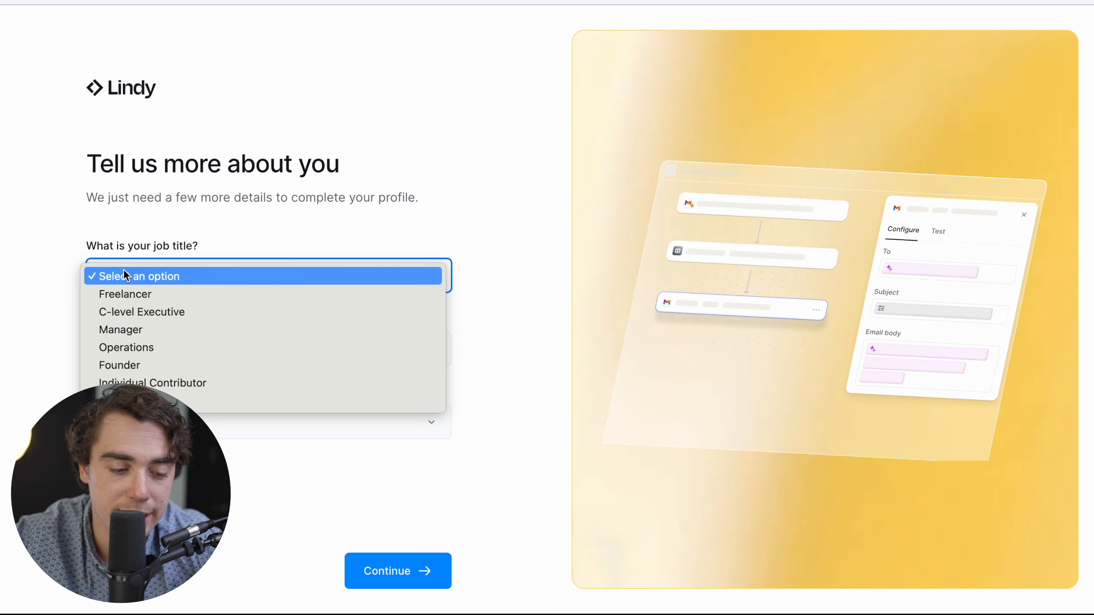
click(123, 275)
click(110, 287)
click(125, 294)
click(130, 349)
click(130, 368)
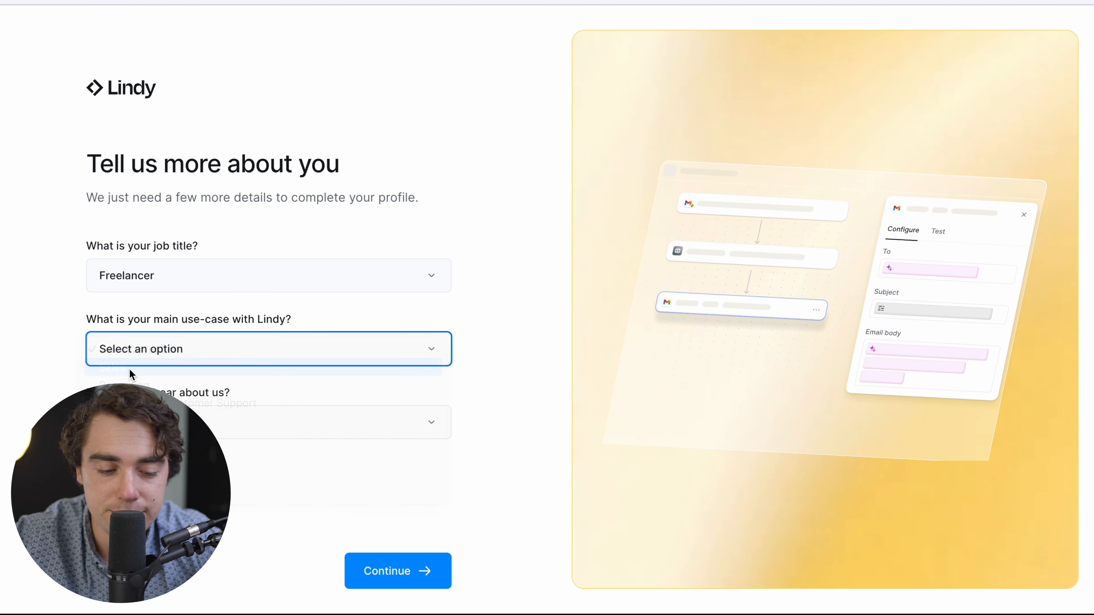
click(129, 422)
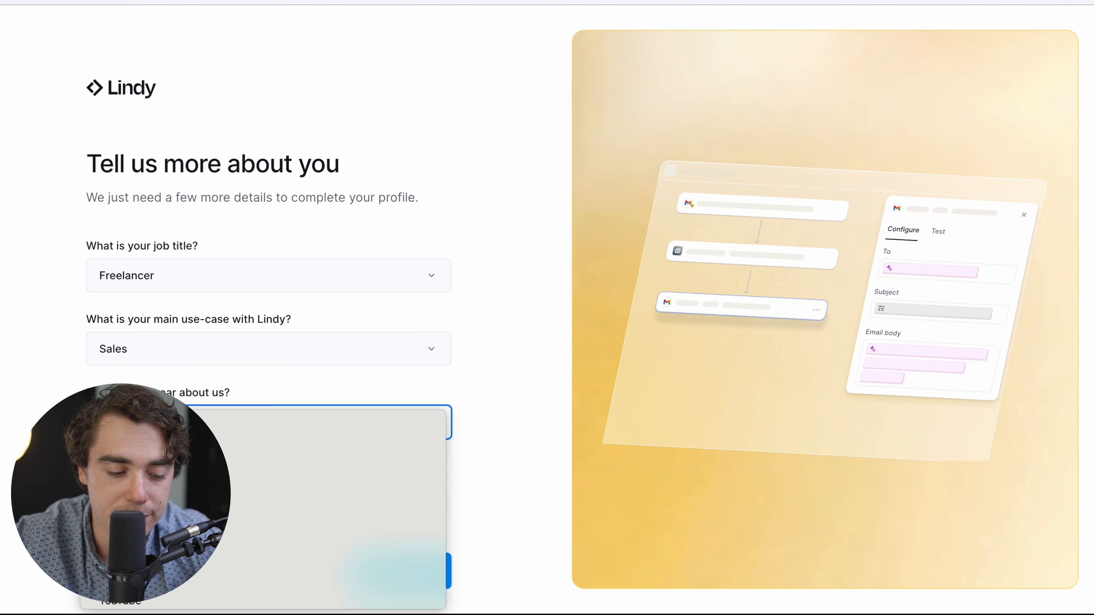
click(393, 575)
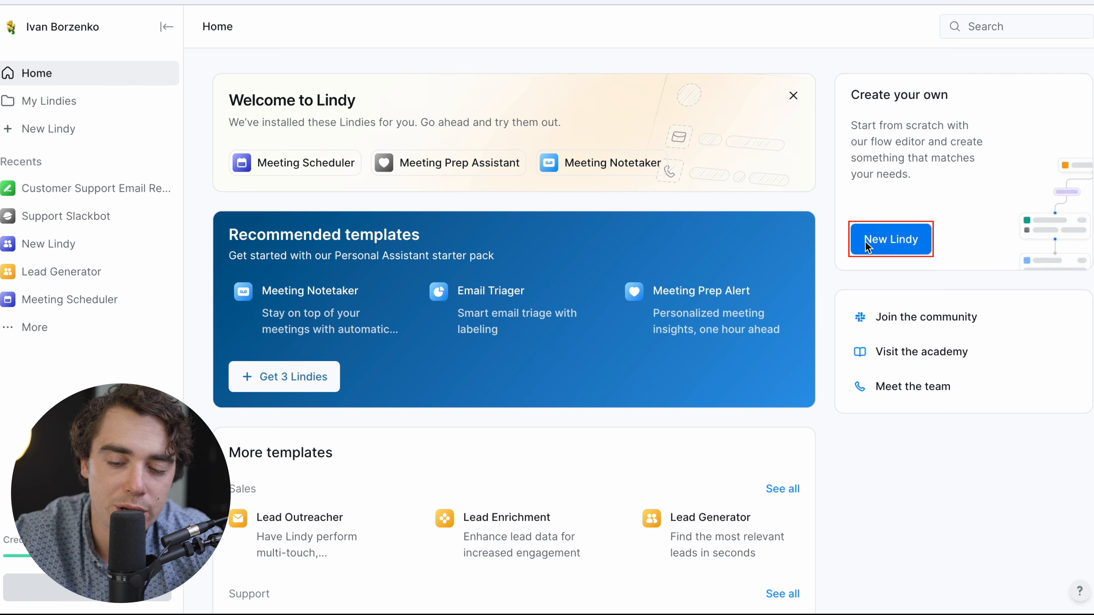
Open the Customer Support Email Responder flow and show the settings of its Email Received trigger
click(902, 240)
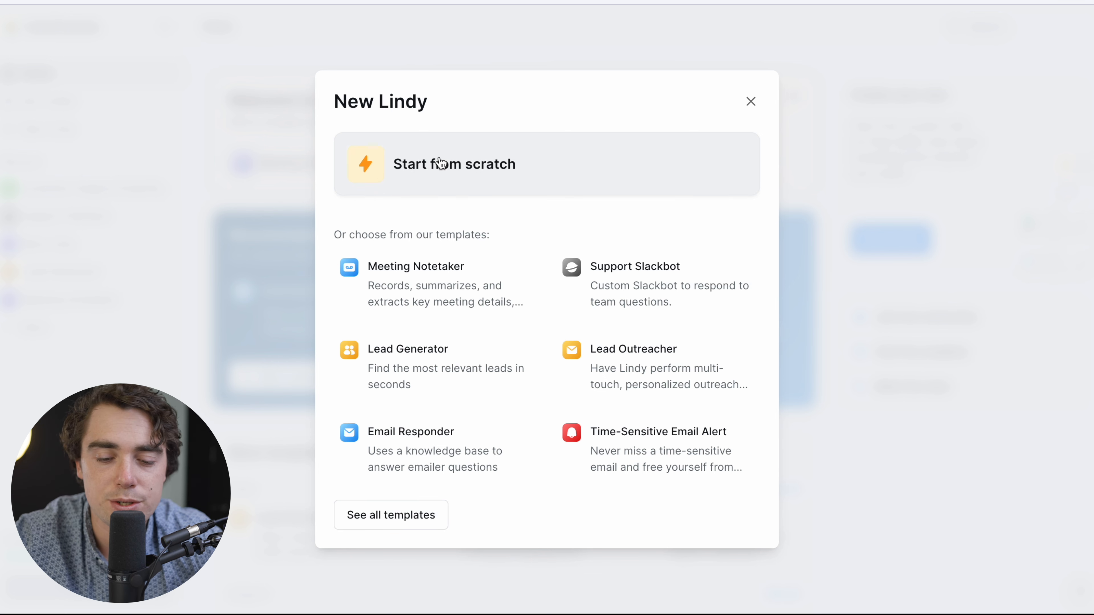
click(751, 102)
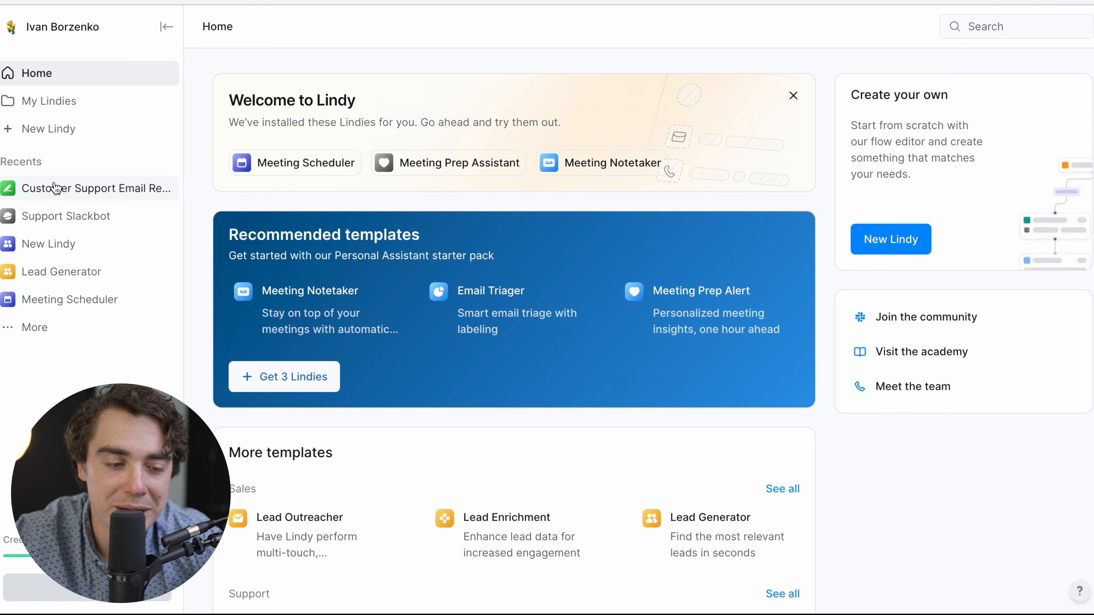
click(51, 188)
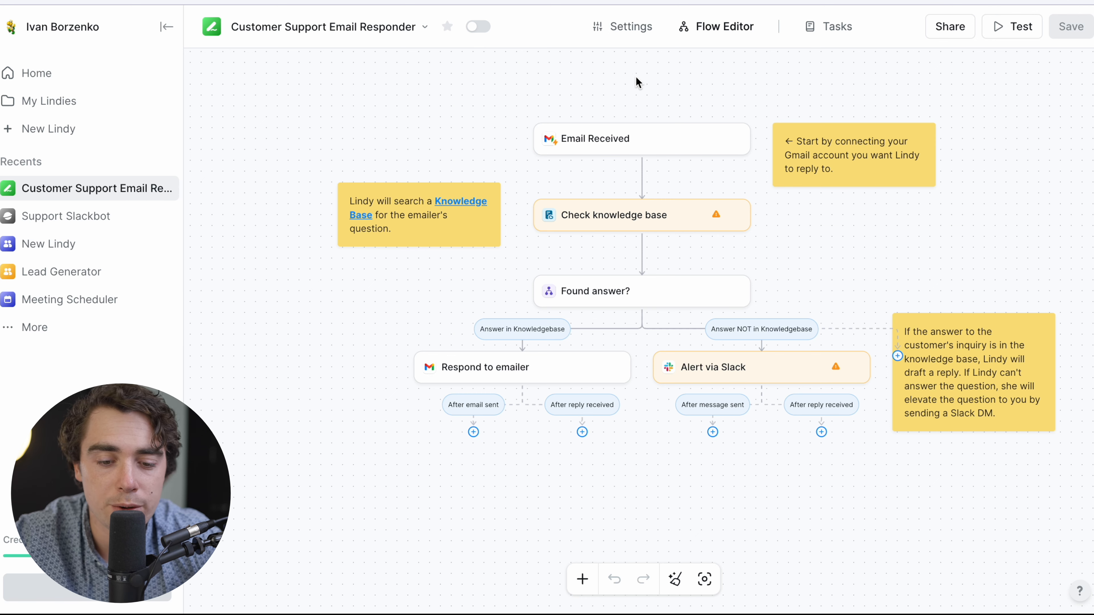
click(590, 147)
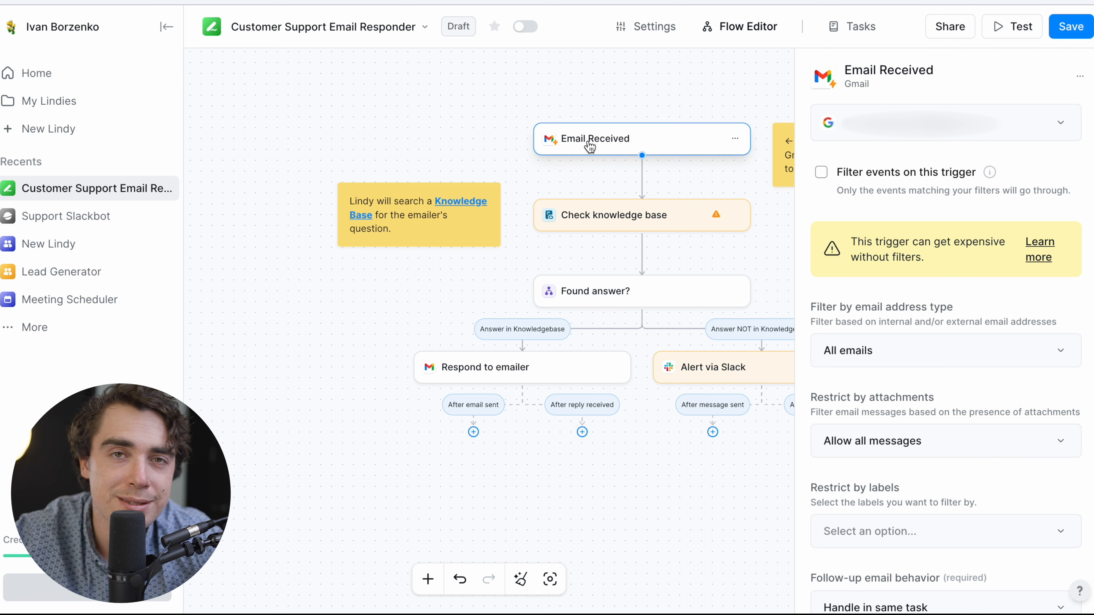
Enable event filtering on the Email Received trigger and review the condition operators, keeping Contains
click(821, 173)
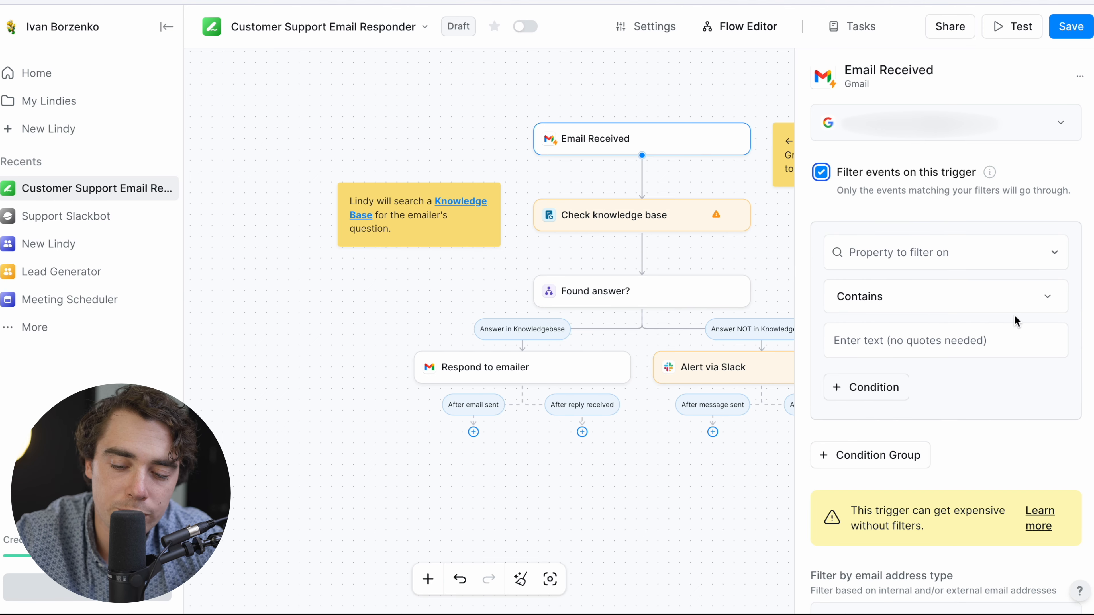
click(858, 350)
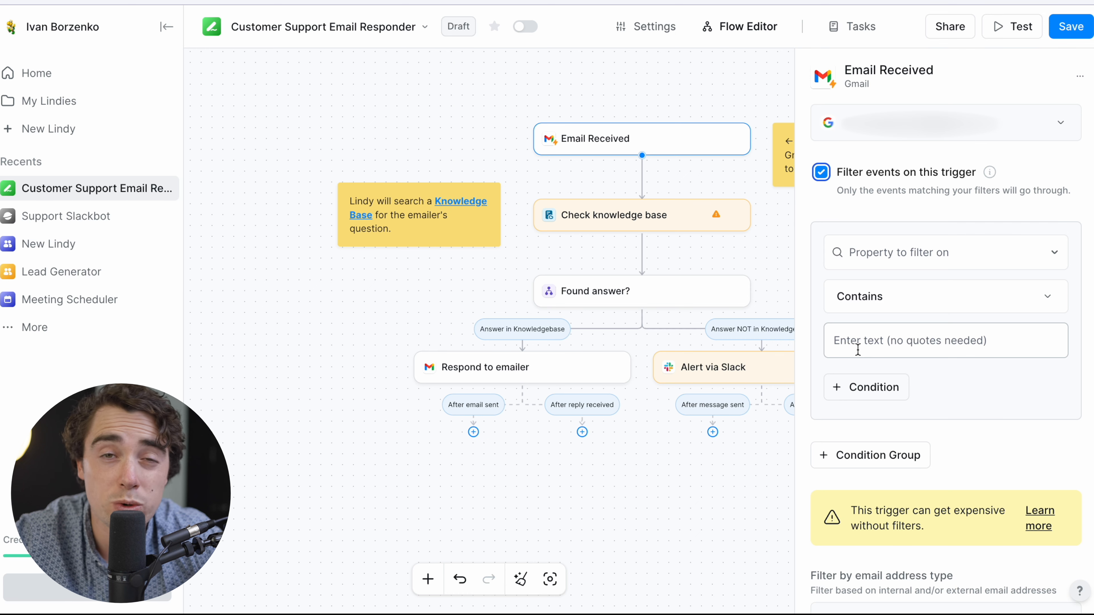
click(859, 297)
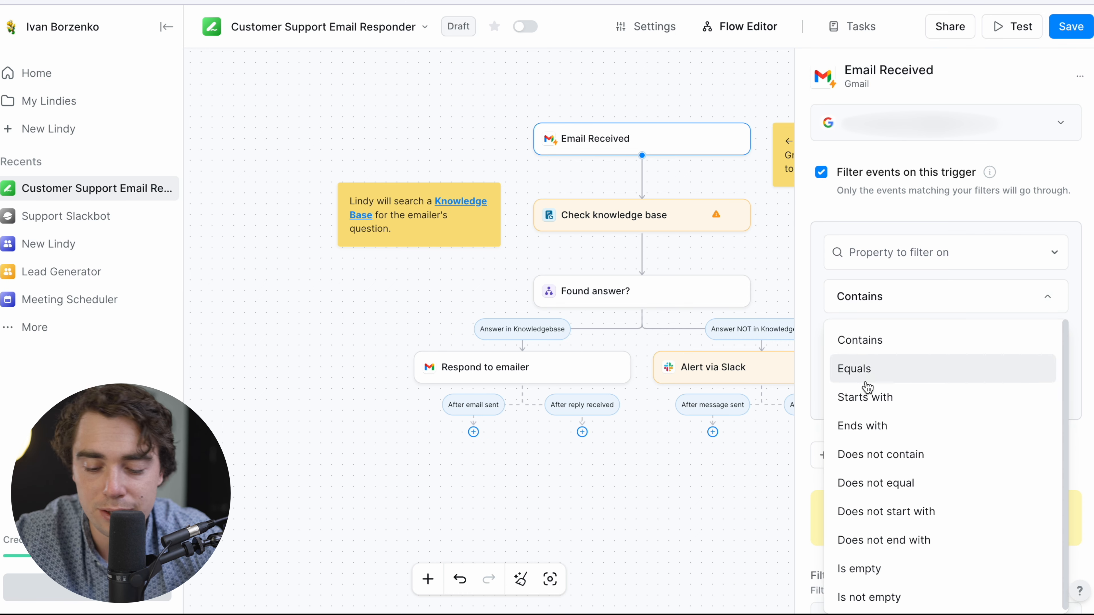
click(858, 294)
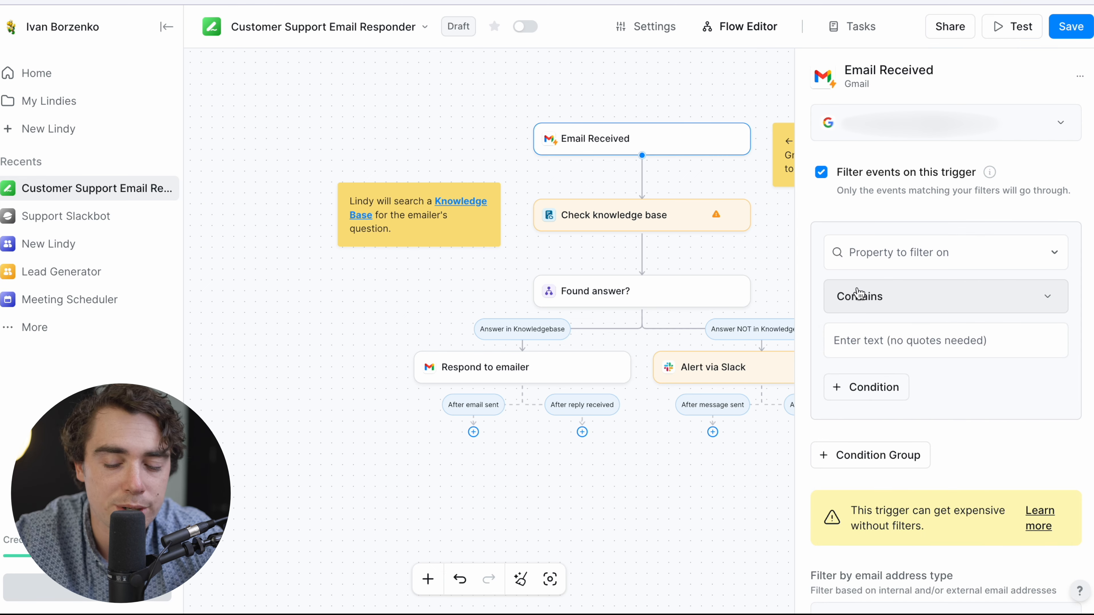
click(899, 347)
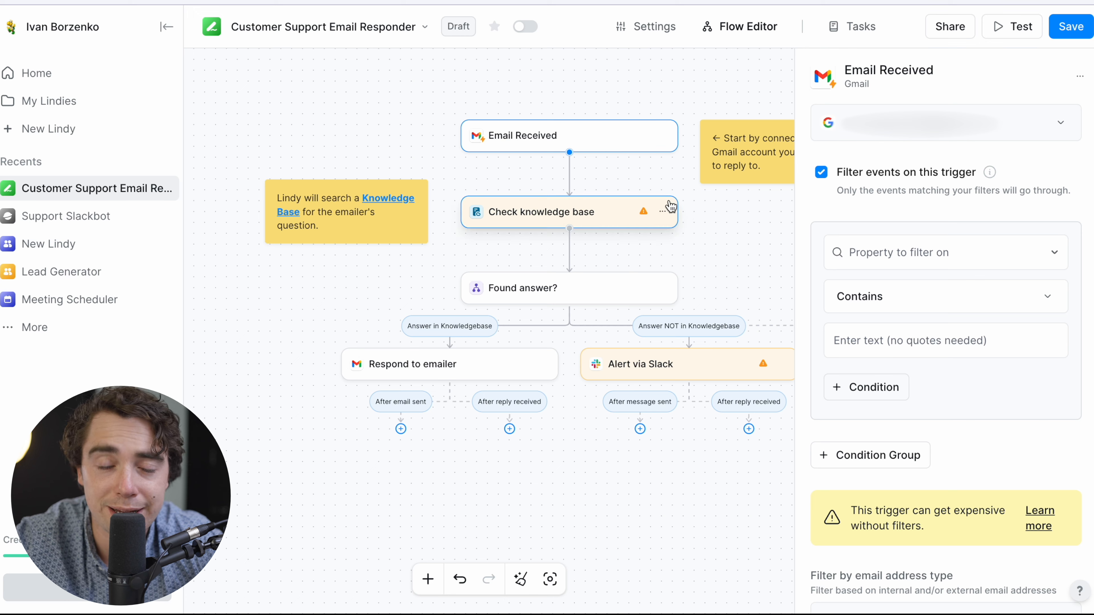
Open the settings of the Check knowledge base step in the email responder flow
scroll(604, 184, up, 1)
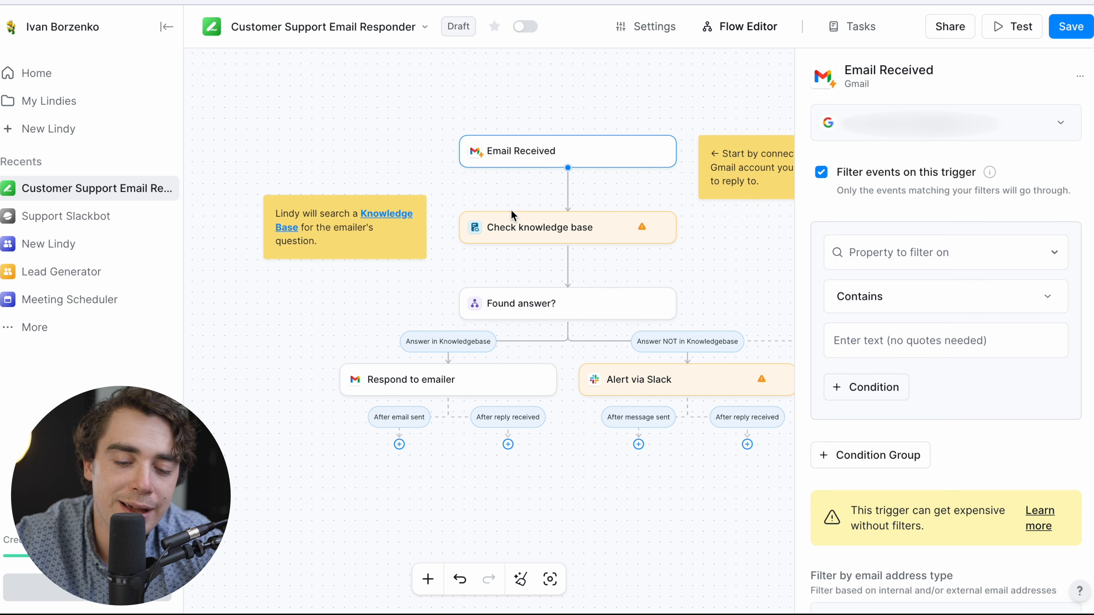
scroll(526, 235, up, 1)
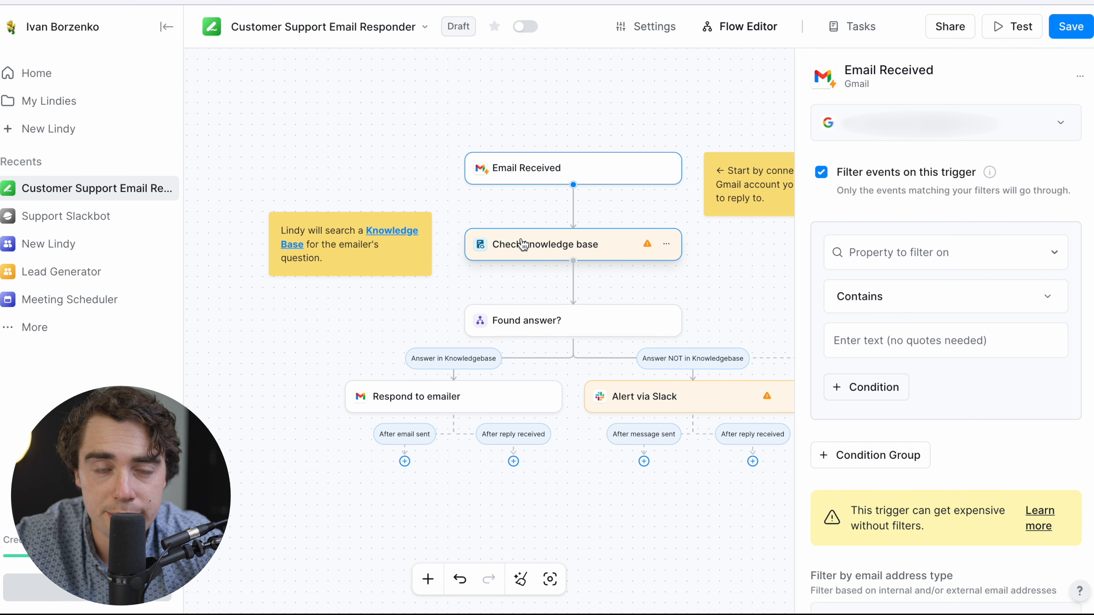
click(533, 250)
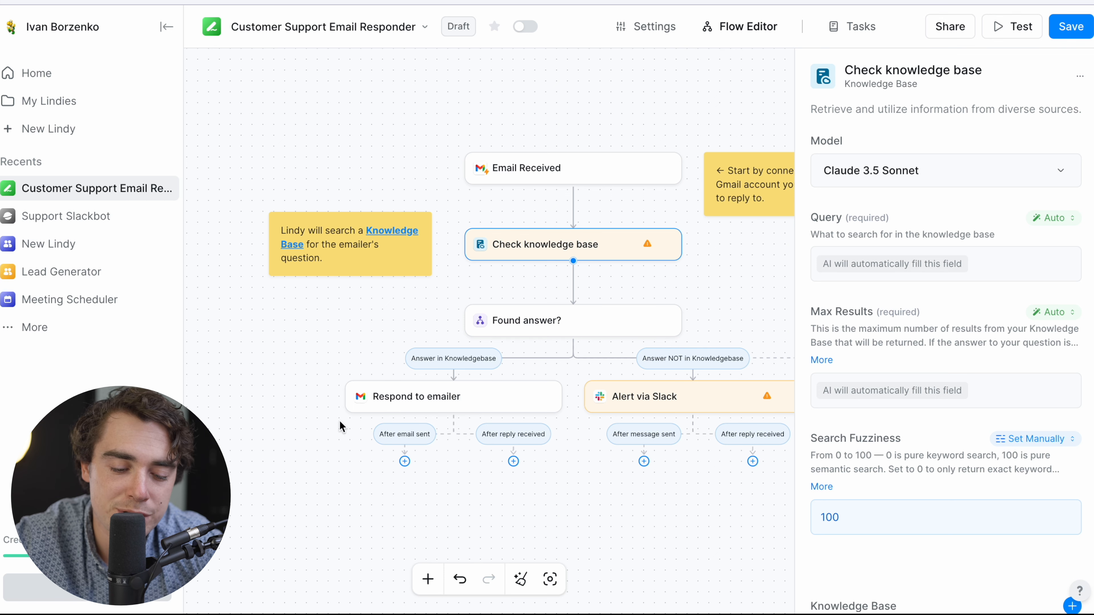
Examine the Respond to emailer step's settings, from the body prompt and recipients to the signature and draft option
click(413, 383)
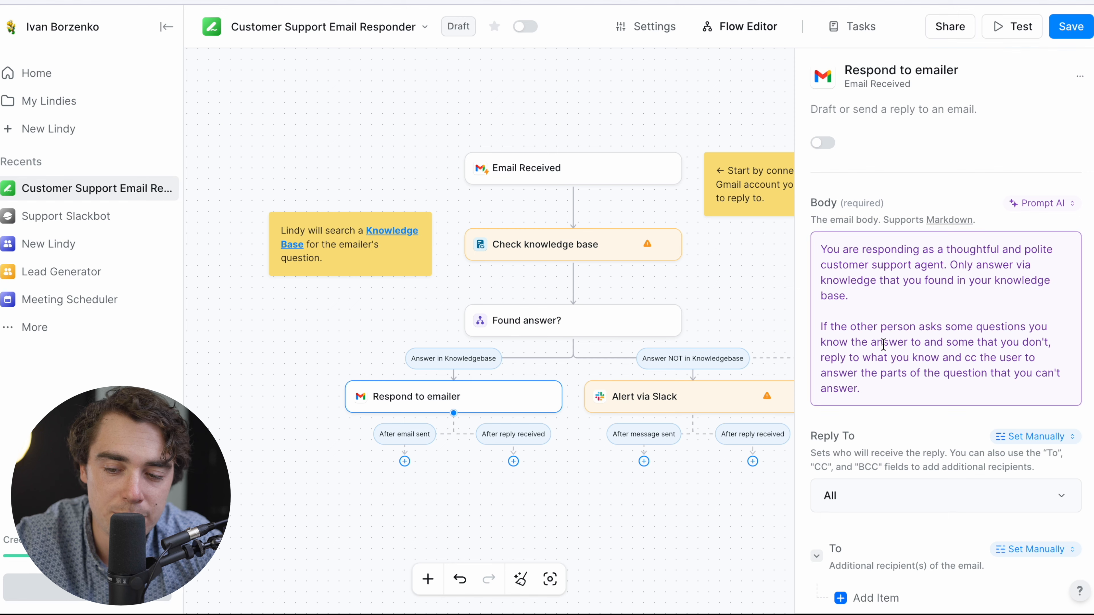
scroll(986, 440, down, 3)
scroll(987, 439, down, 5)
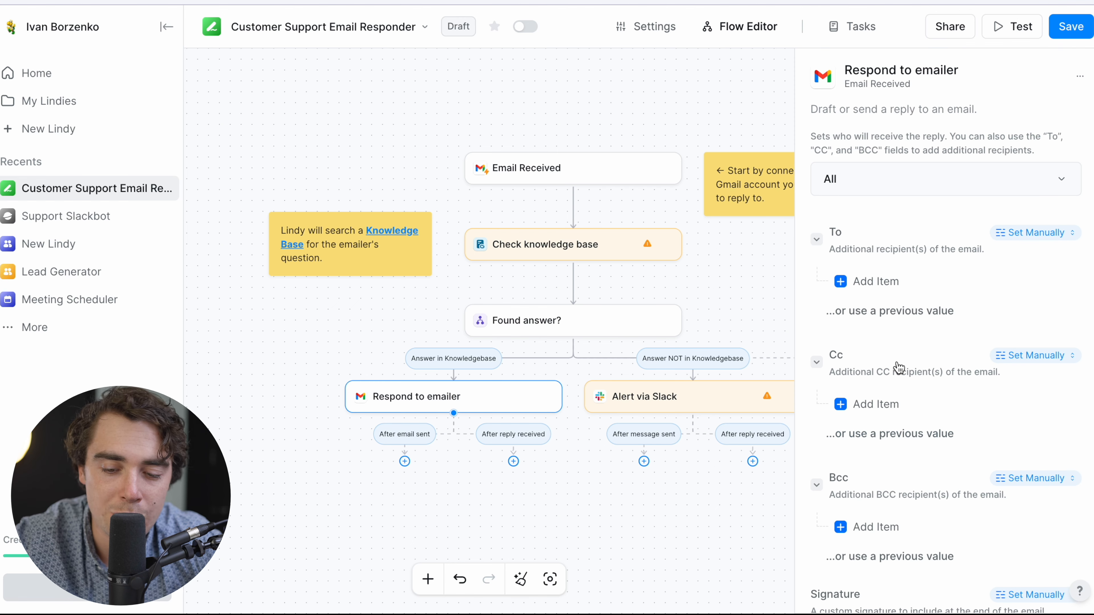
scroll(909, 306, down, 4)
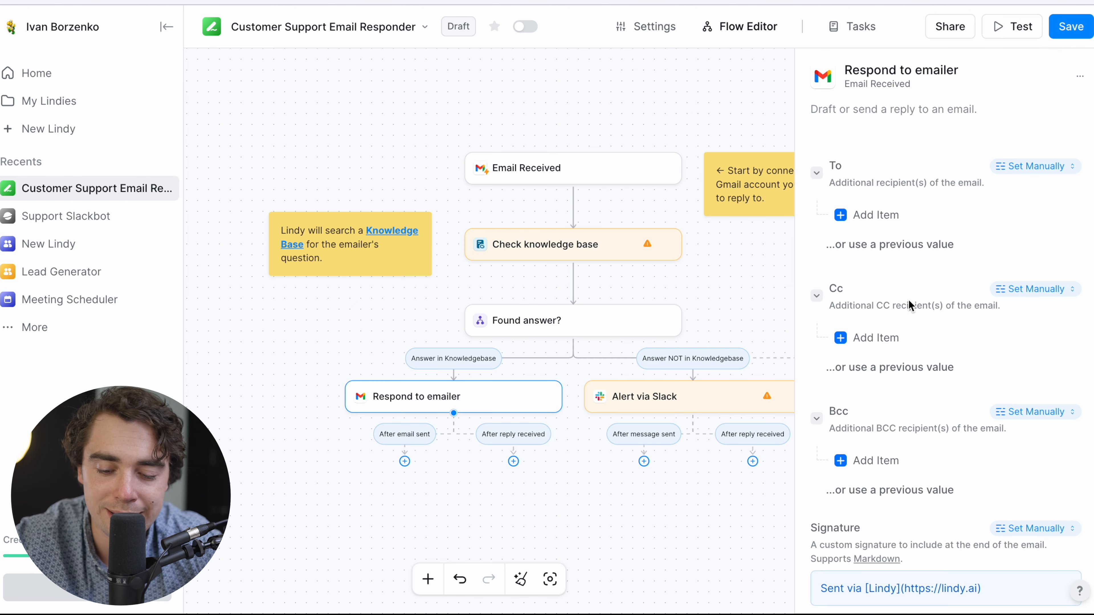
scroll(909, 453, down, 1)
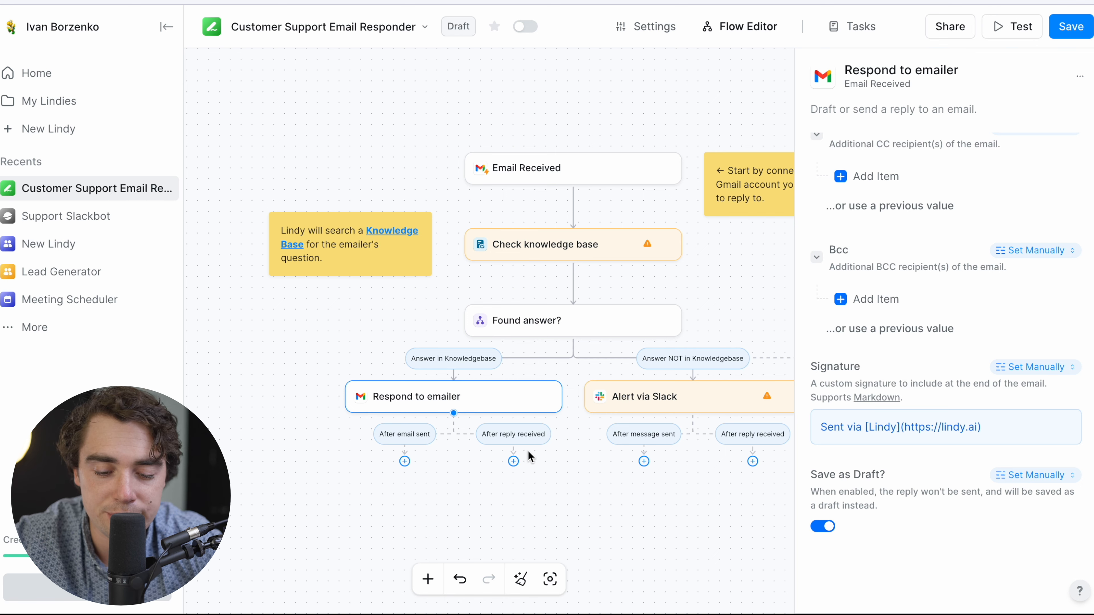
scroll(528, 456, right, 1)
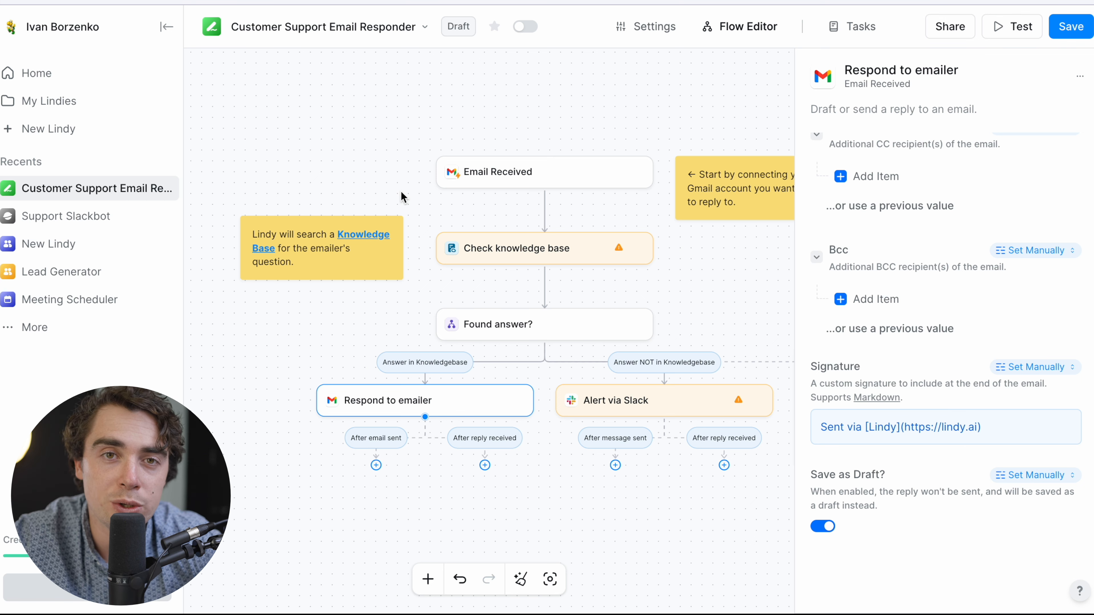
Return to the home page and browse the full list of official Lindy templates
click(49, 73)
click(700, 341)
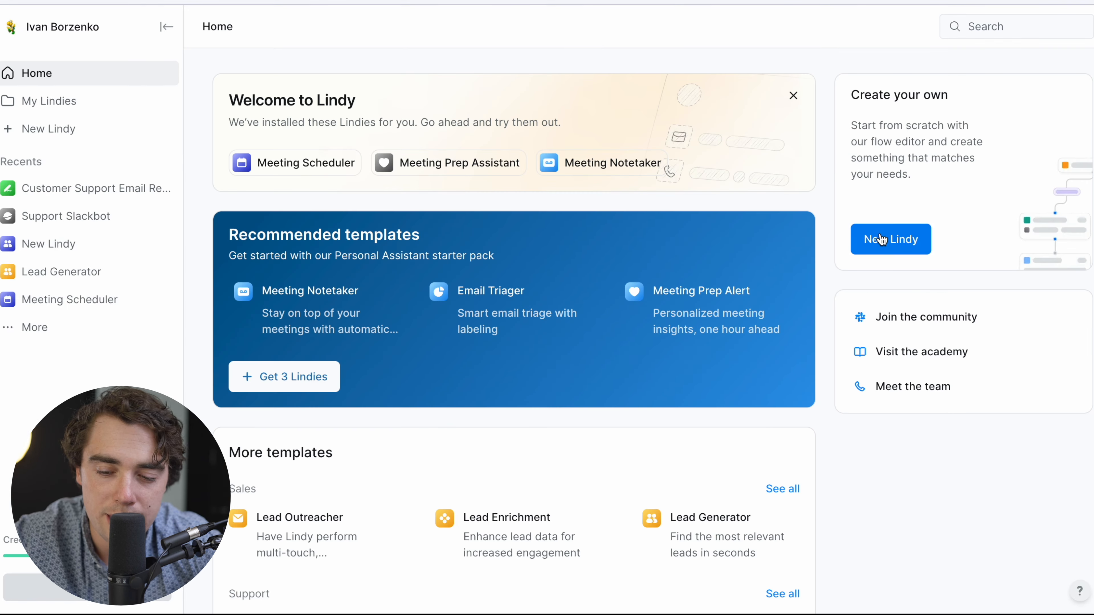
click(884, 238)
click(362, 516)
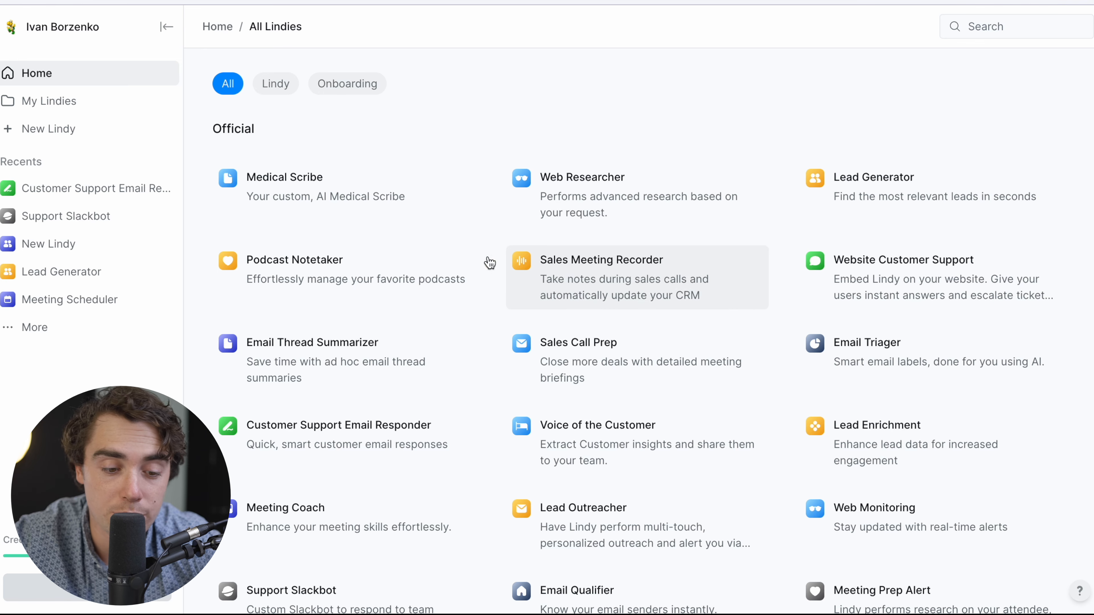
scroll(371, 288, down, 1)
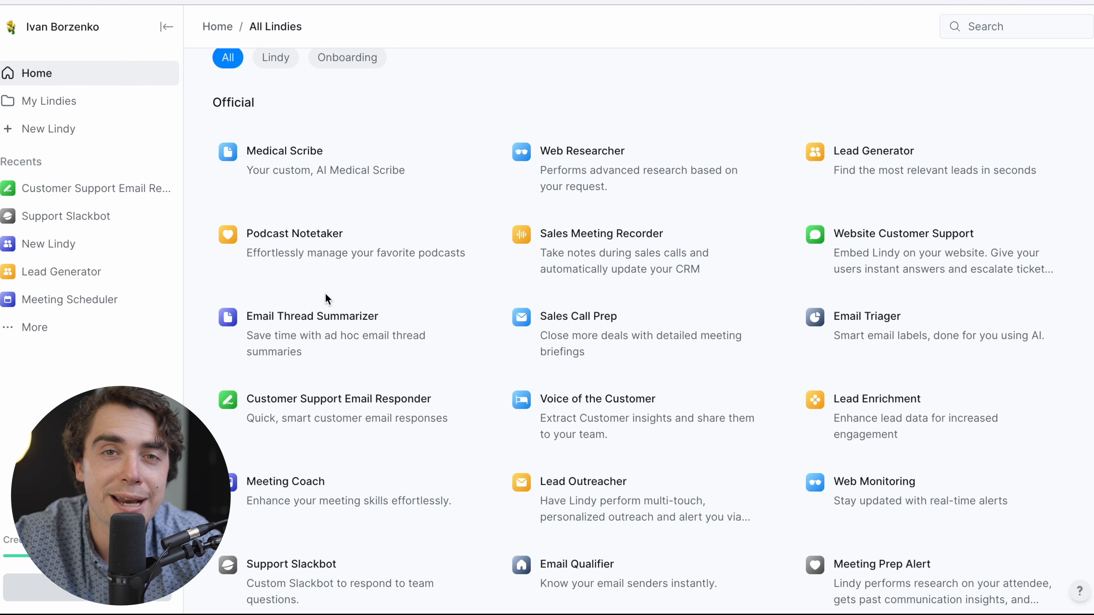
scroll(326, 298, up, 1)
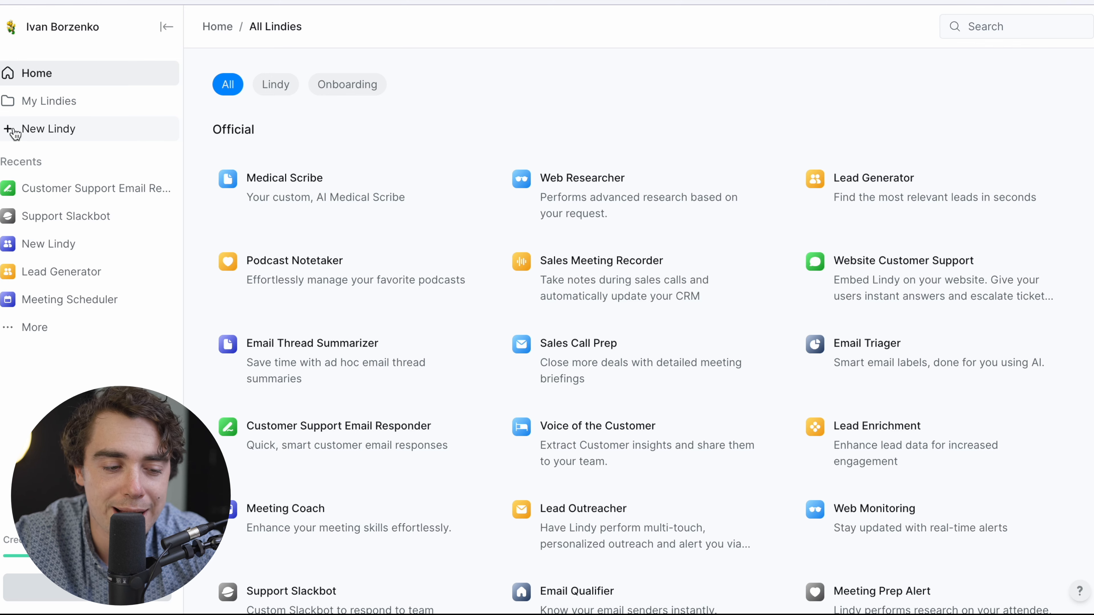
Create a new Lindy from scratch and open the trigger selection for its flow
click(13, 133)
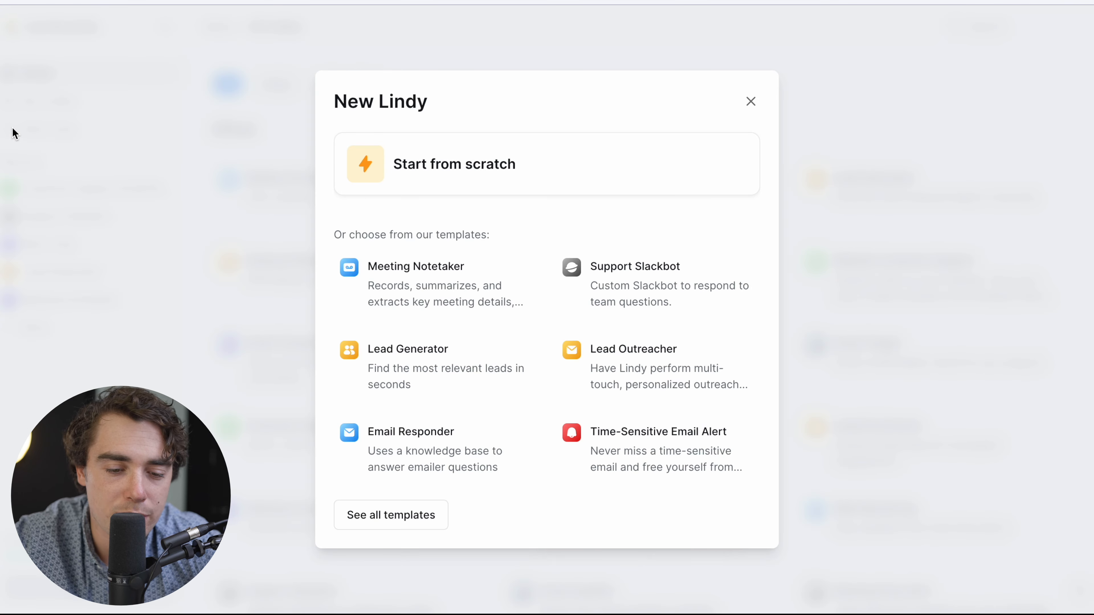
click(394, 165)
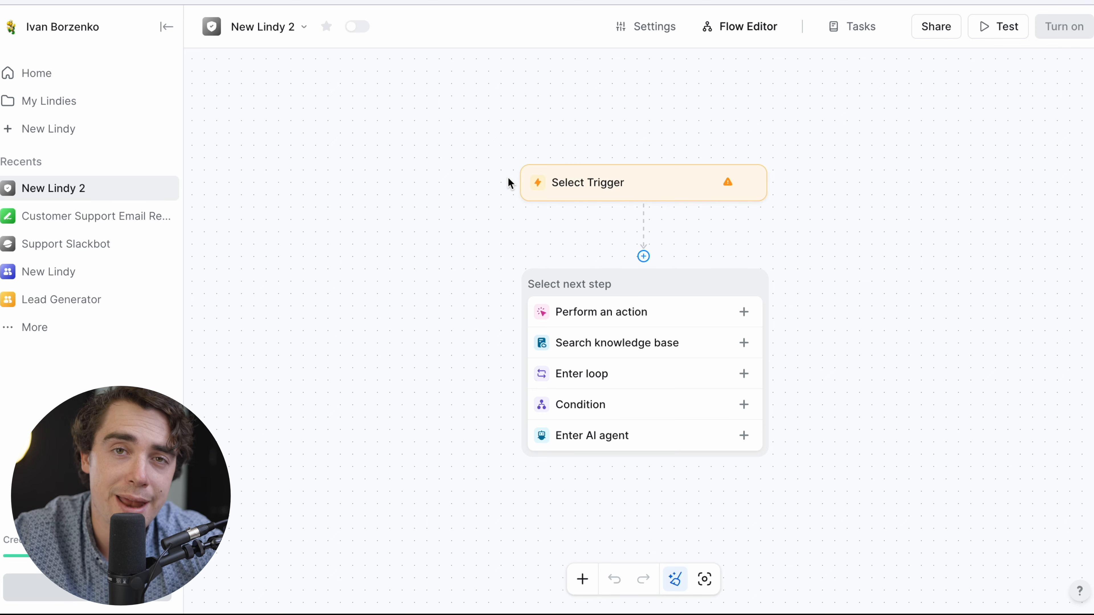
click(538, 180)
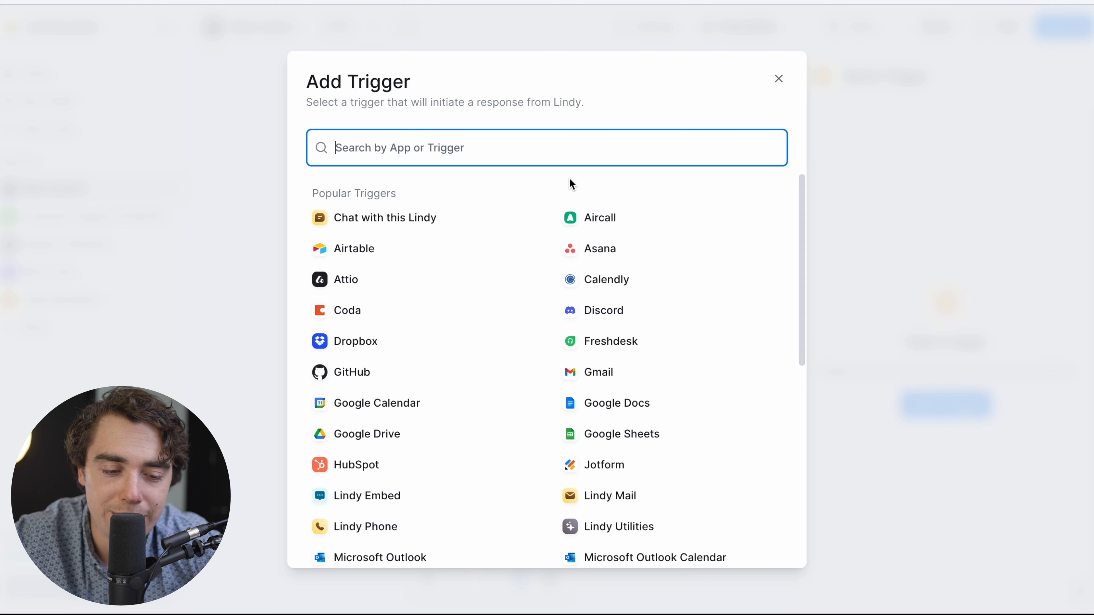
Examine the catalogue of available triggers, covering both the popular apps and the other integrations
scroll(531, 263, down, 3)
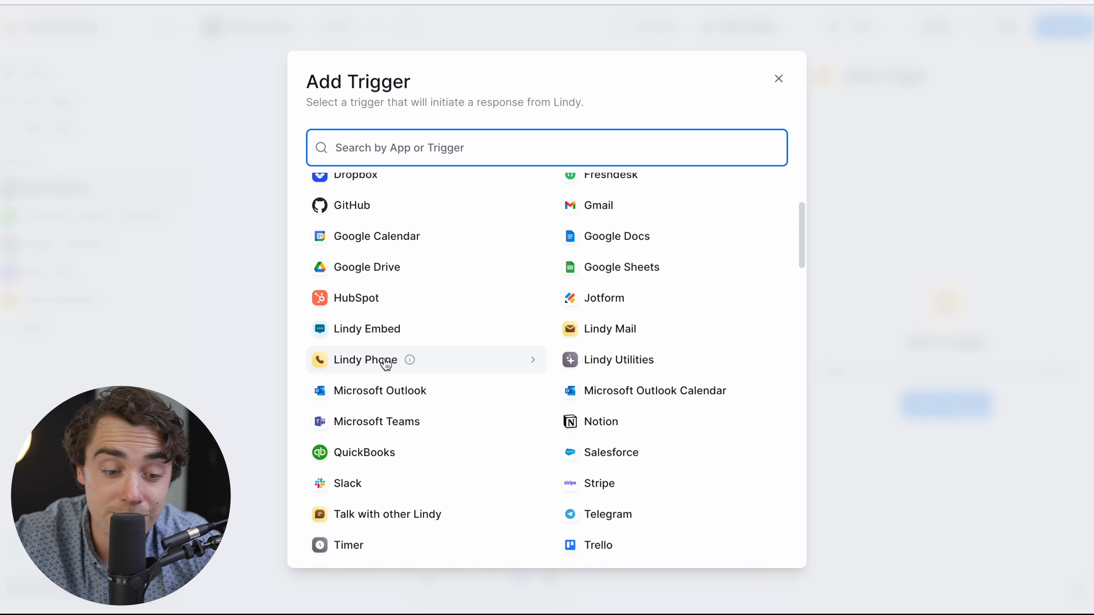
scroll(404, 311, up, 3)
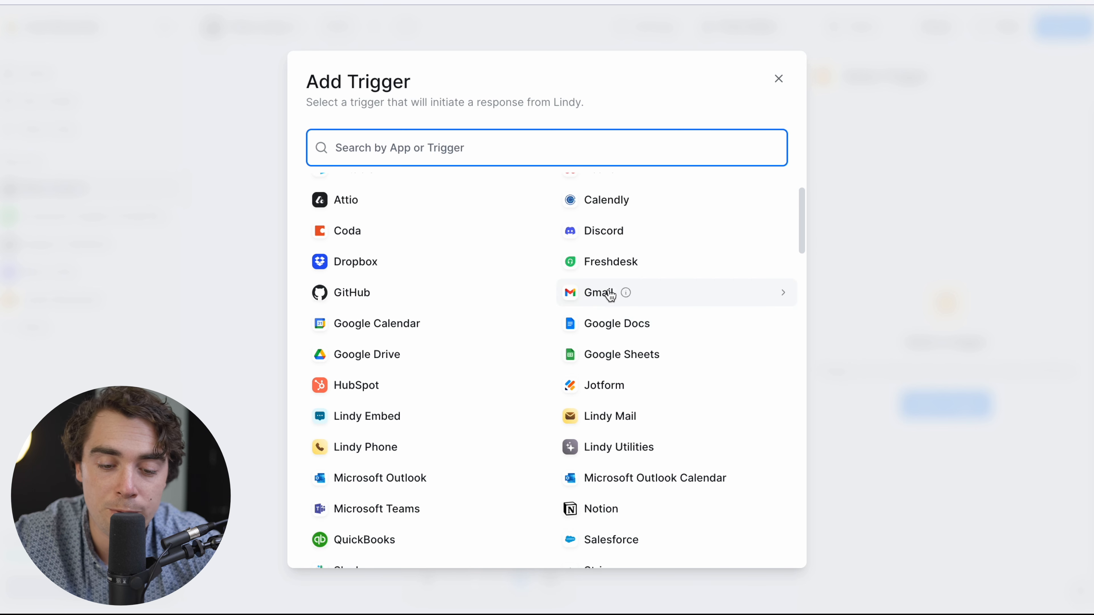
scroll(620, 275, up, 2)
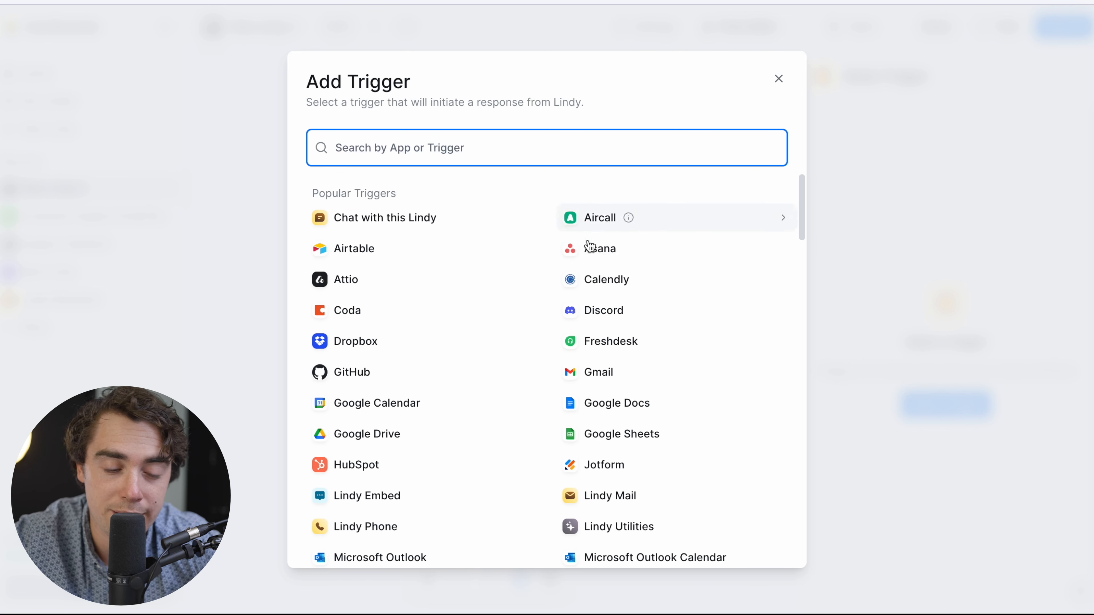
scroll(612, 276, down, 10)
scroll(621, 320, down, 10)
scroll(621, 320, up, 3)
scroll(621, 321, down, 10)
scroll(622, 320, down, 15)
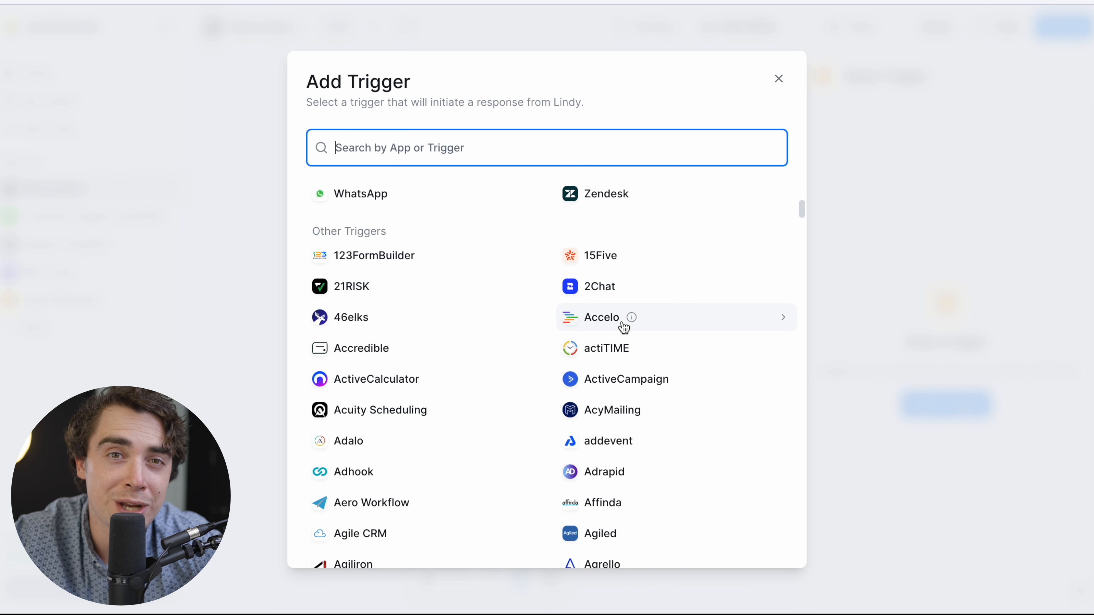
scroll(622, 326, up, 10)
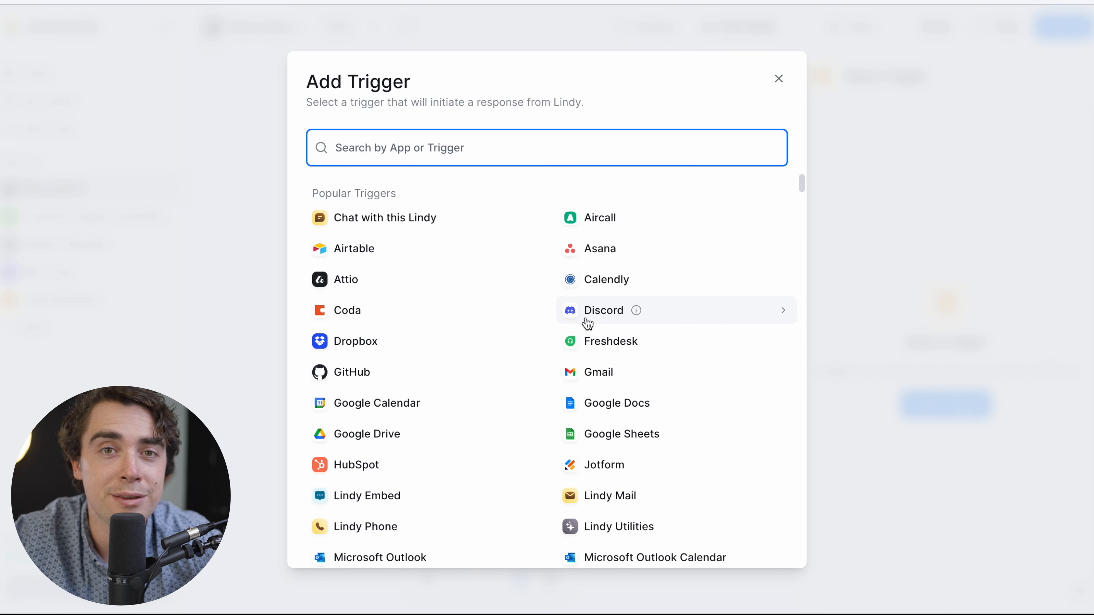
Set Gmail's Email Sent event as the trigger of the new Lindy
click(586, 378)
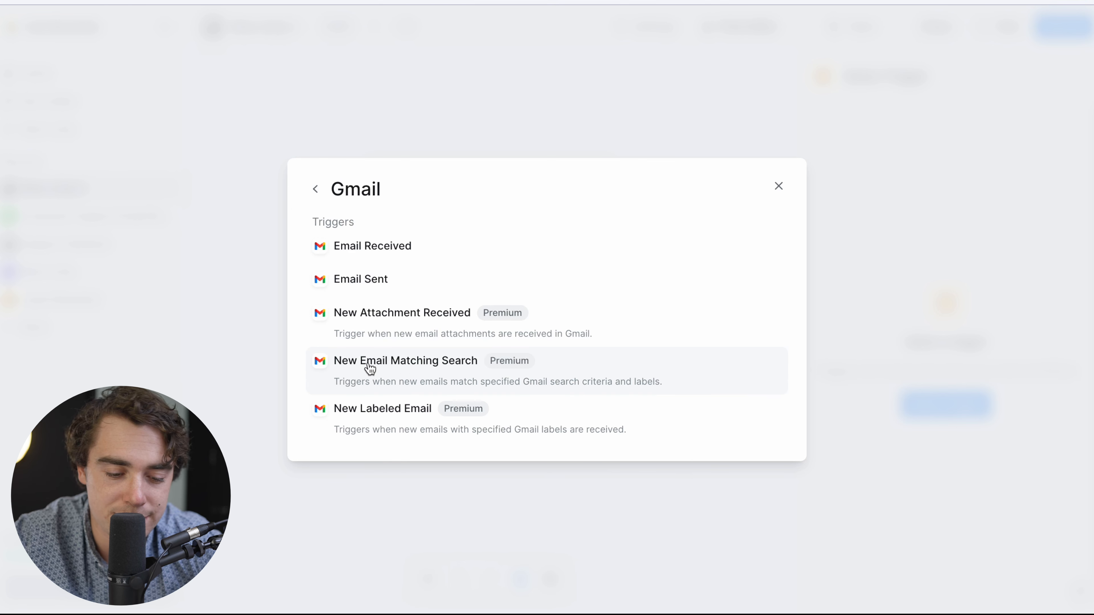
click(350, 284)
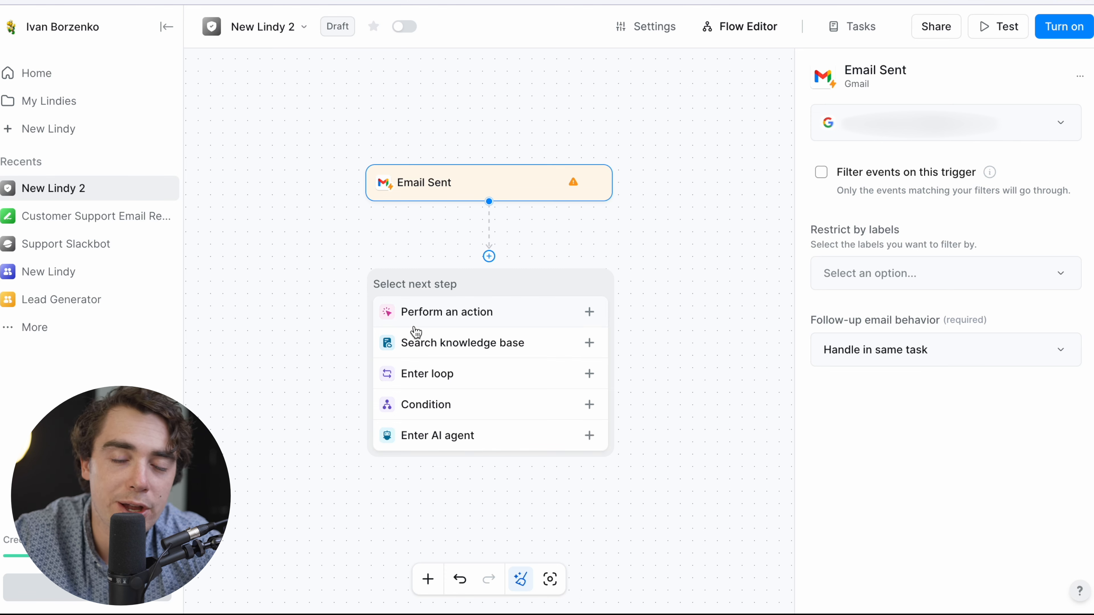
Return to the Customer Support Email Responder flow and enable event filtering on its Email Received trigger
click(80, 217)
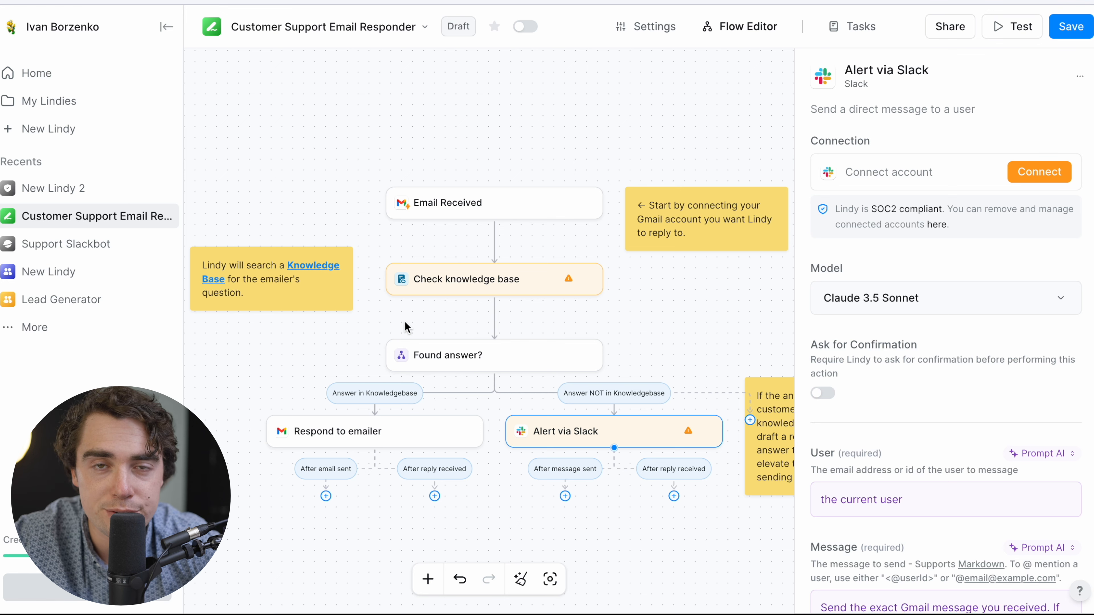
click(404, 320)
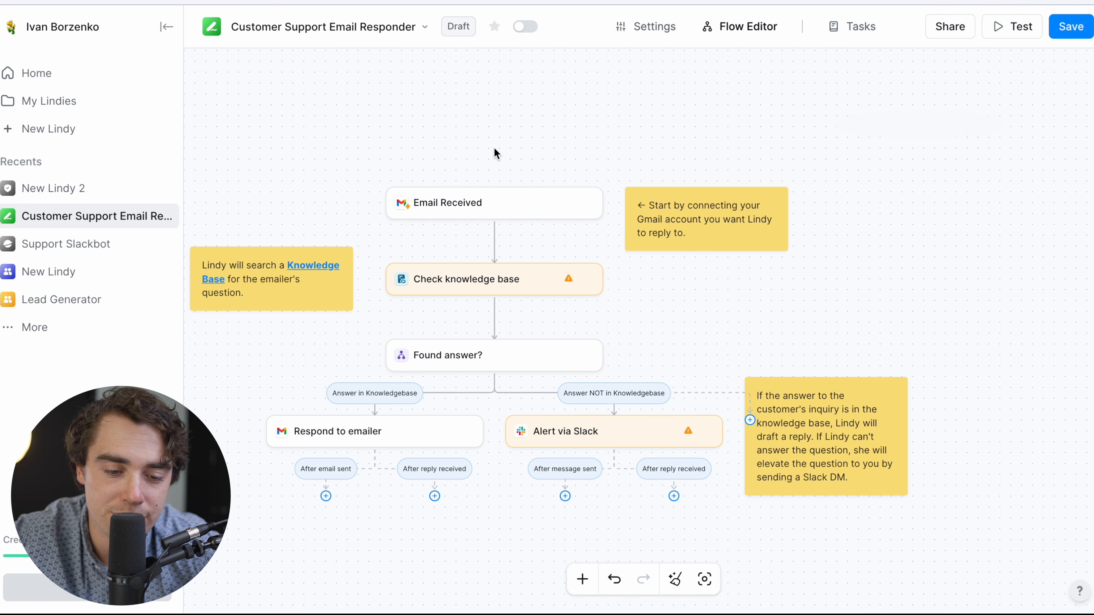
click(494, 209)
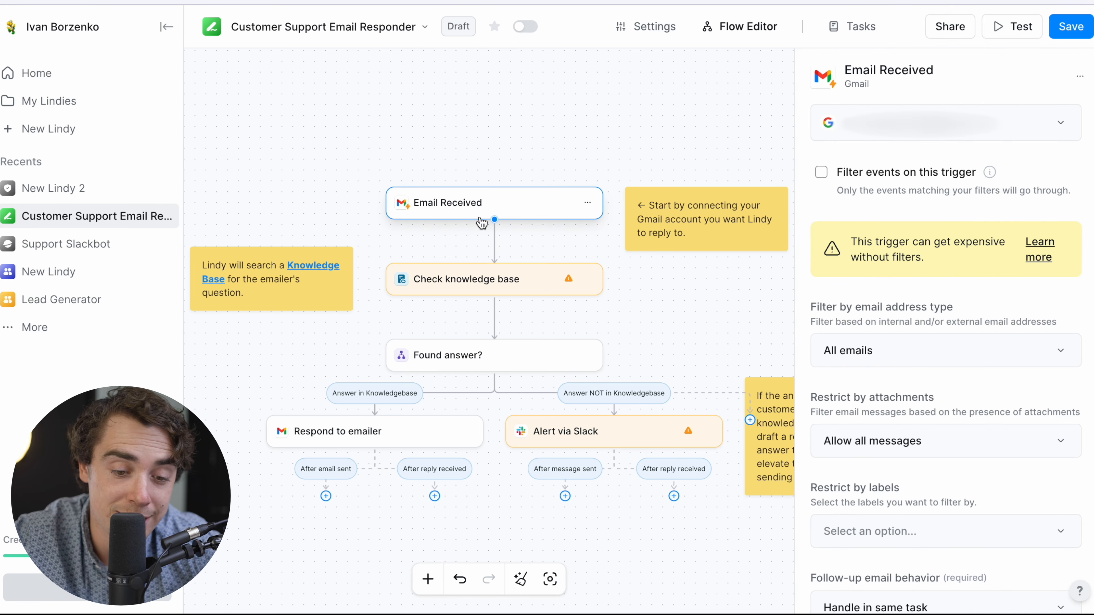
scroll(897, 355, down, 1)
click(821, 159)
scroll(961, 318, down, 2)
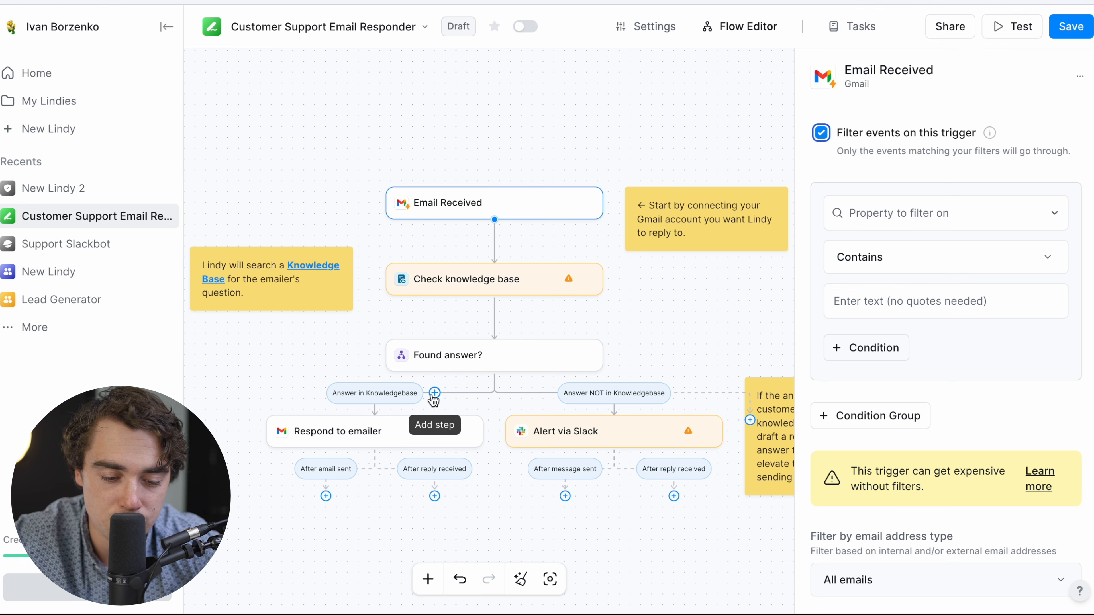
Open the choice of next steps for the Answer in Knowledgebase branch
click(435, 393)
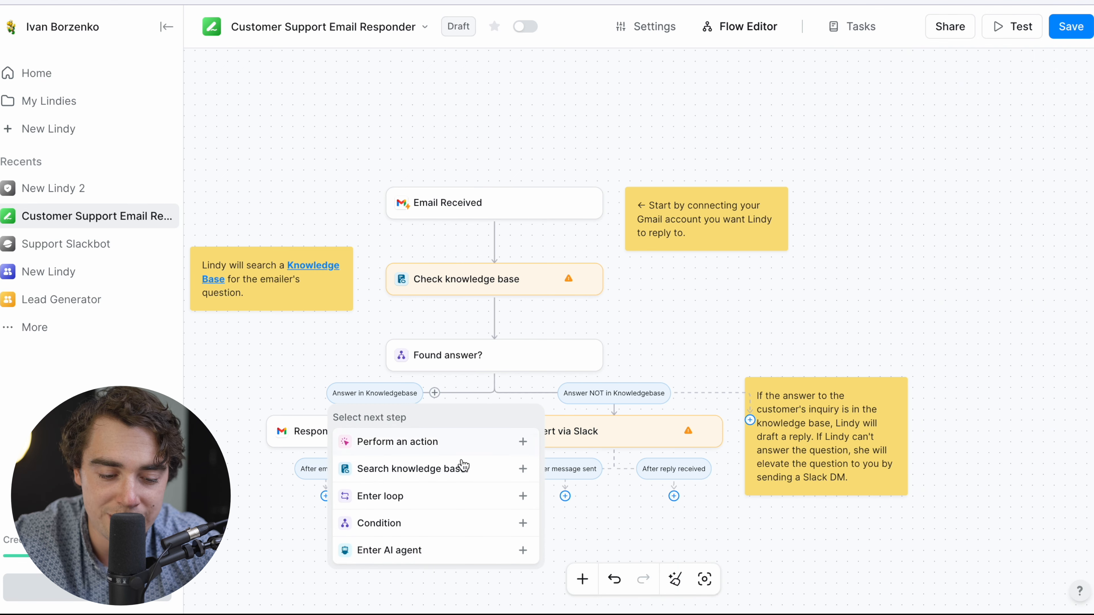